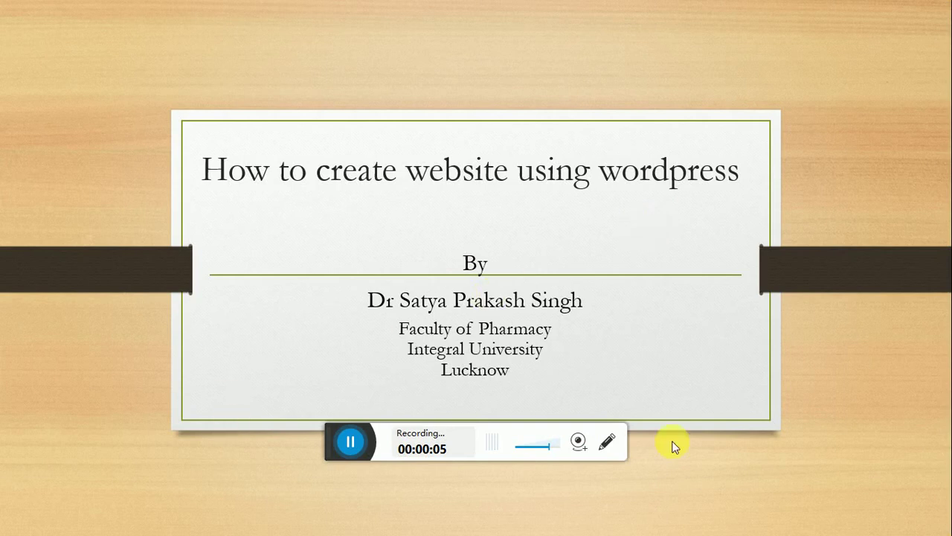
Step: Advance the slideshow from the title slide to the Step 1 'Choose the right platform' slide
click(791, 436)
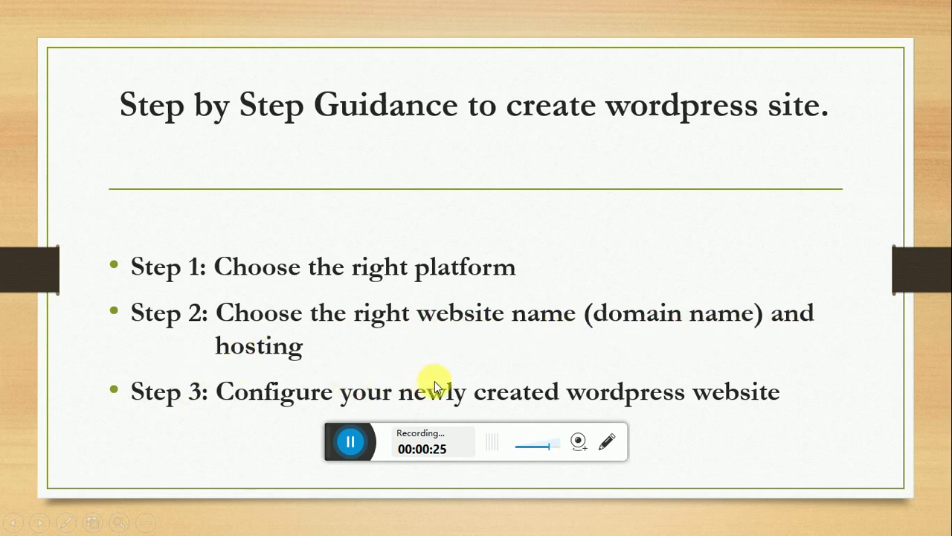
click(925, 450)
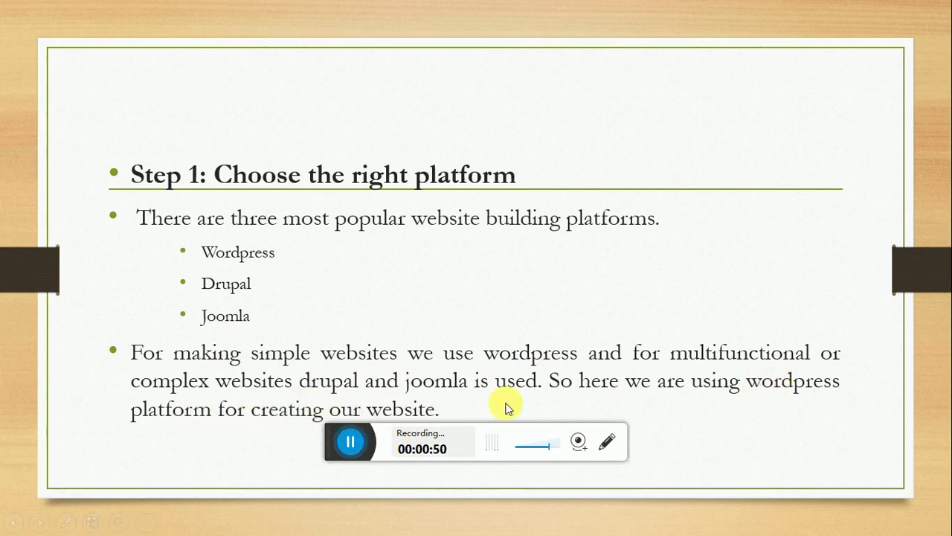
Step: Advance through the Step 2 domain name slide to the Step 3 site configuration slide
click(931, 419)
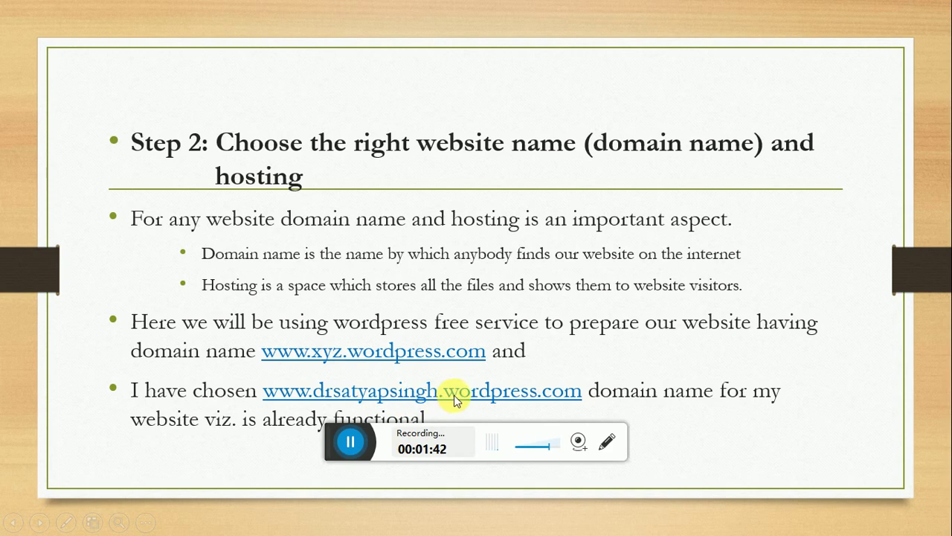
click(895, 422)
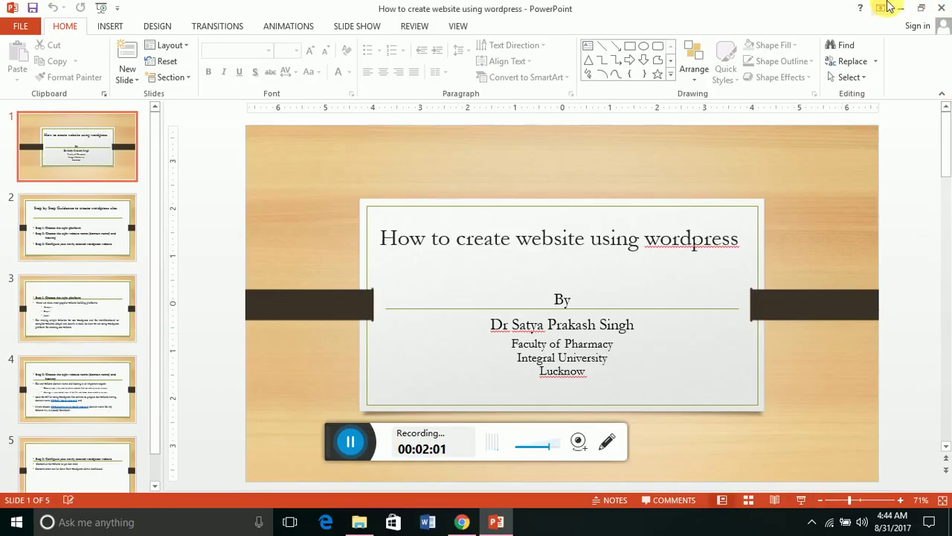
click(901, 8)
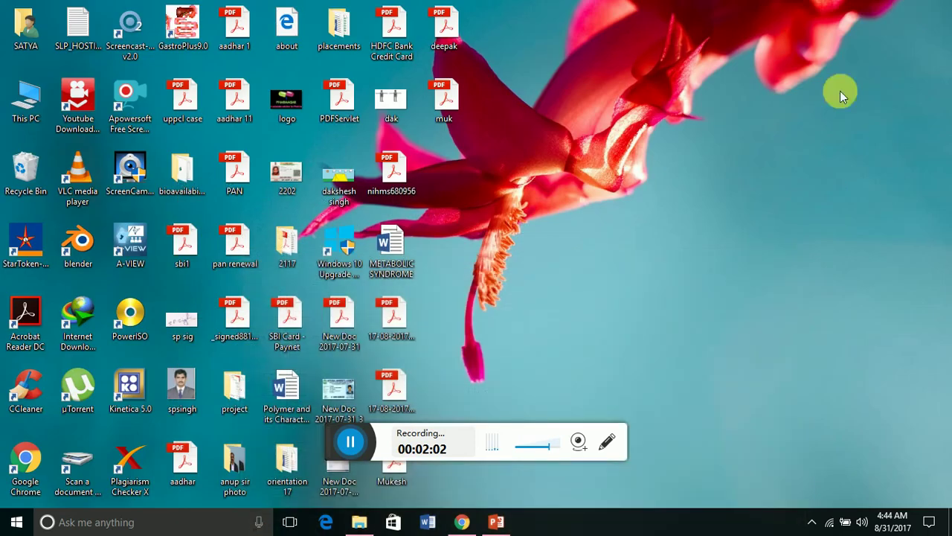
click(468, 522)
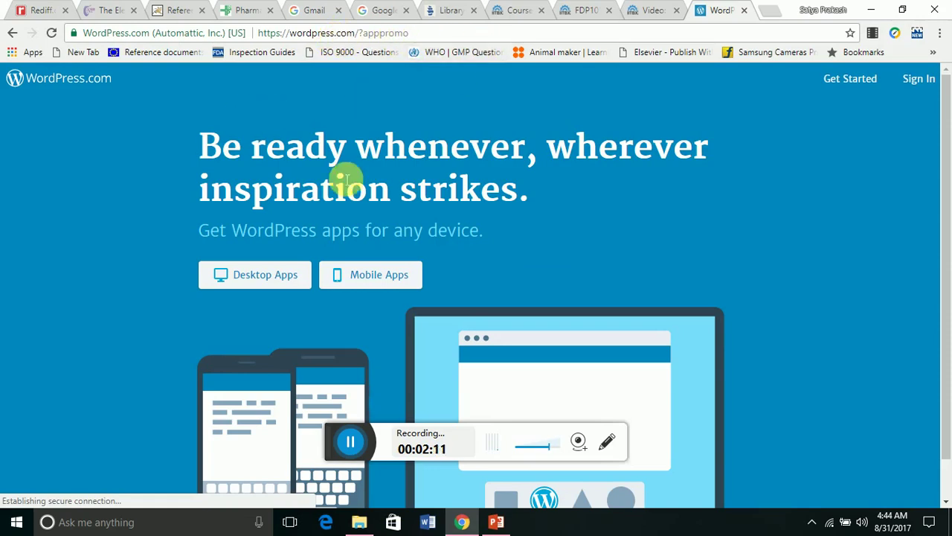
scroll(886, 168, down, 1)
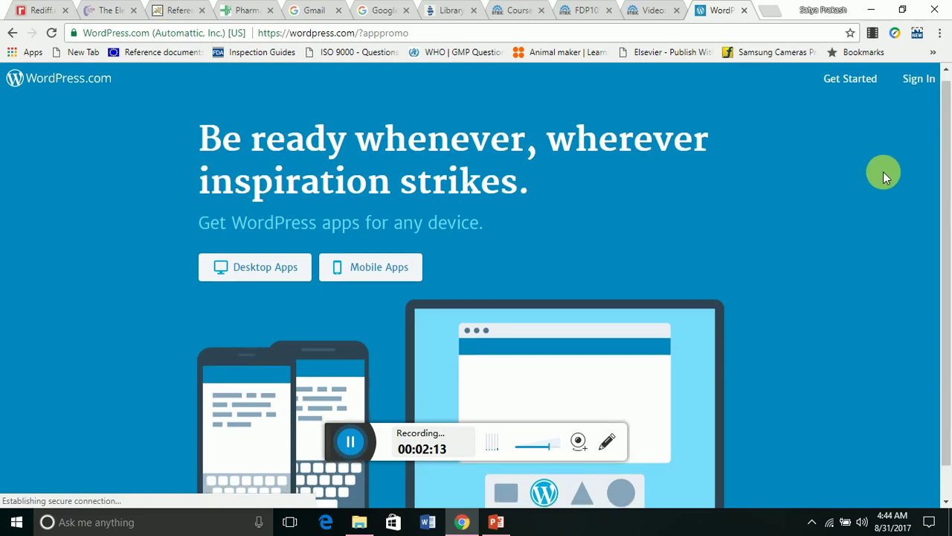
click(444, 33)
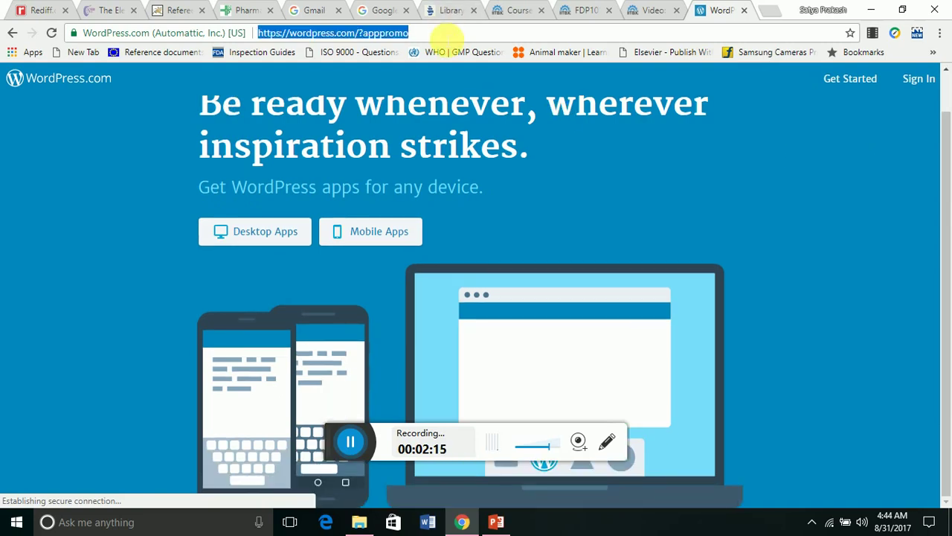
key(BackSpace)
key(BackSpace)
key(BackSpace)
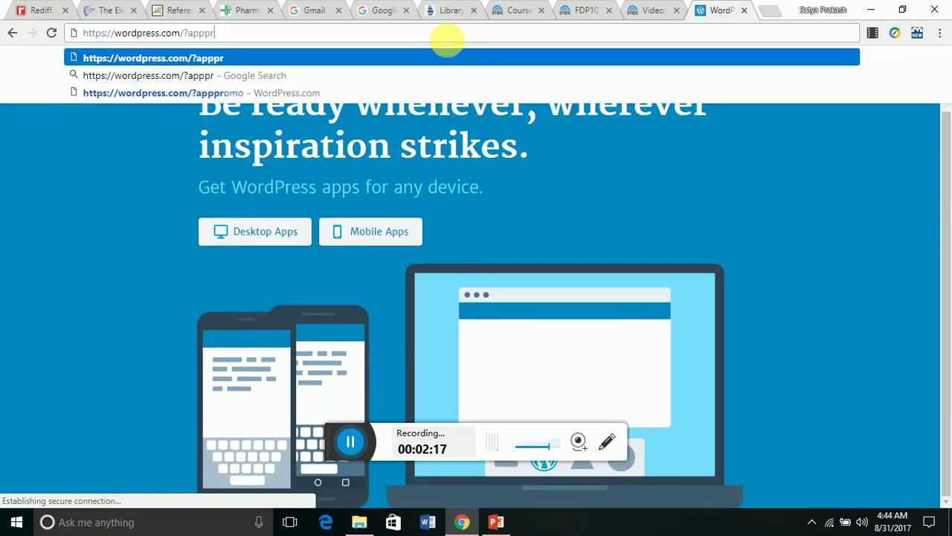
key(BackSpace)
key(BackSpace)
key(BackSpace)
key(BackSpace)
key(BackSpace)
key(BackSpace)
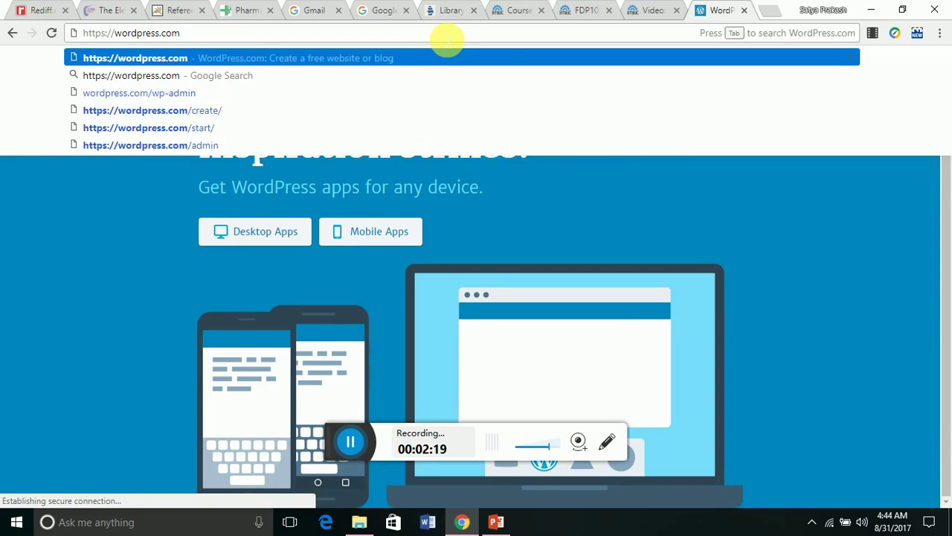
key(Return)
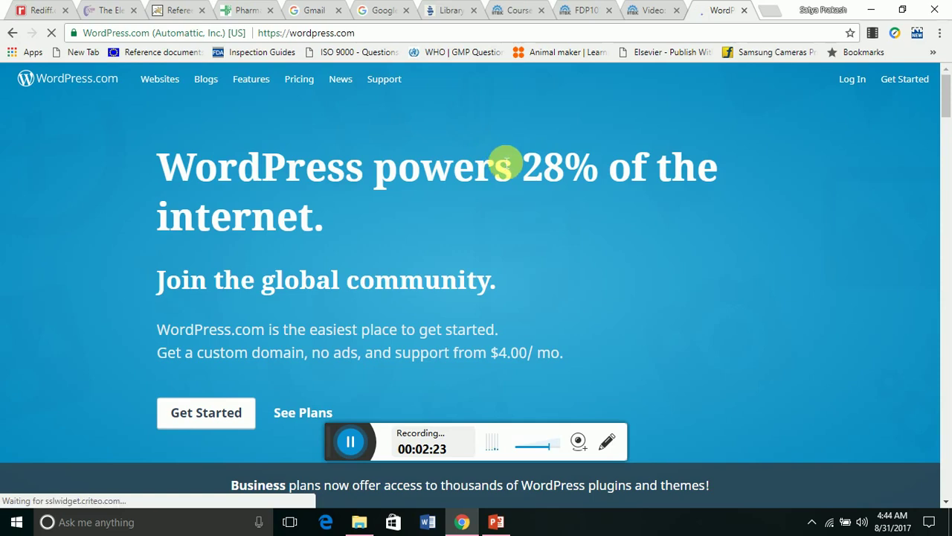
Step: Begin a new WordPress.com site via Get Started and choose 'Start with a website'
scroll(528, 179, down, 2)
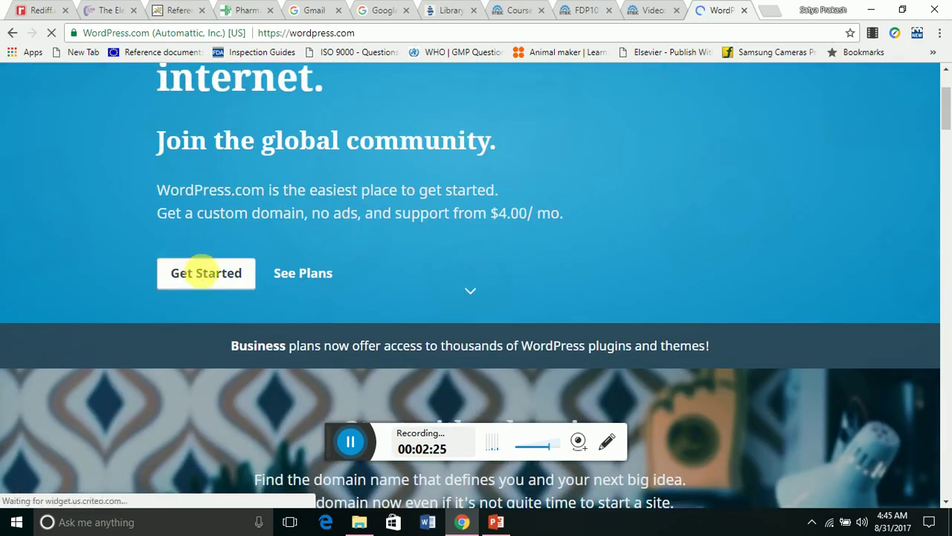
click(206, 273)
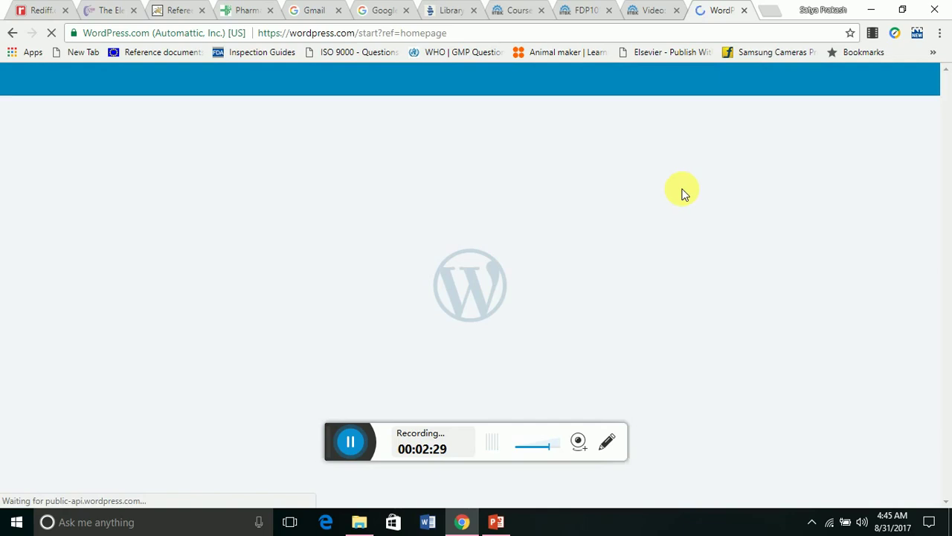
scroll(775, 193, down, 1)
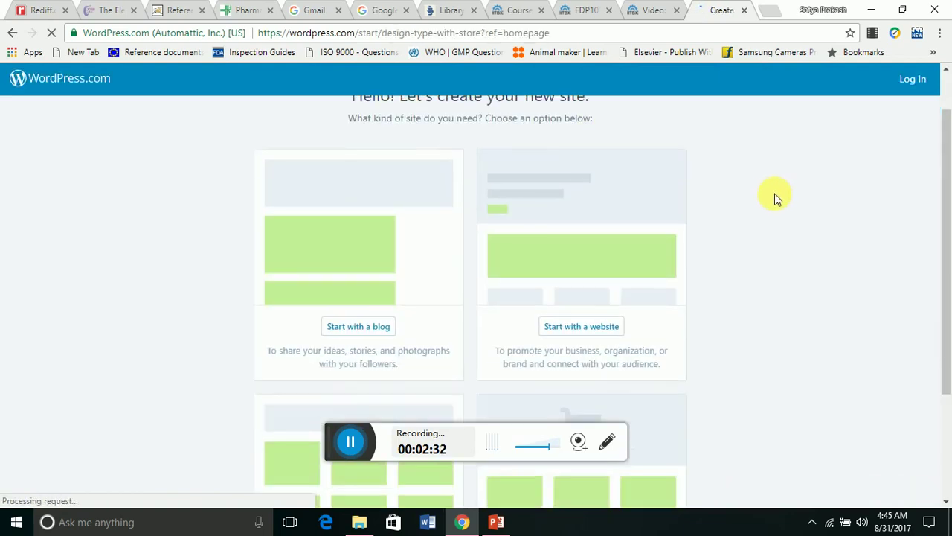
scroll(775, 191, up, 1)
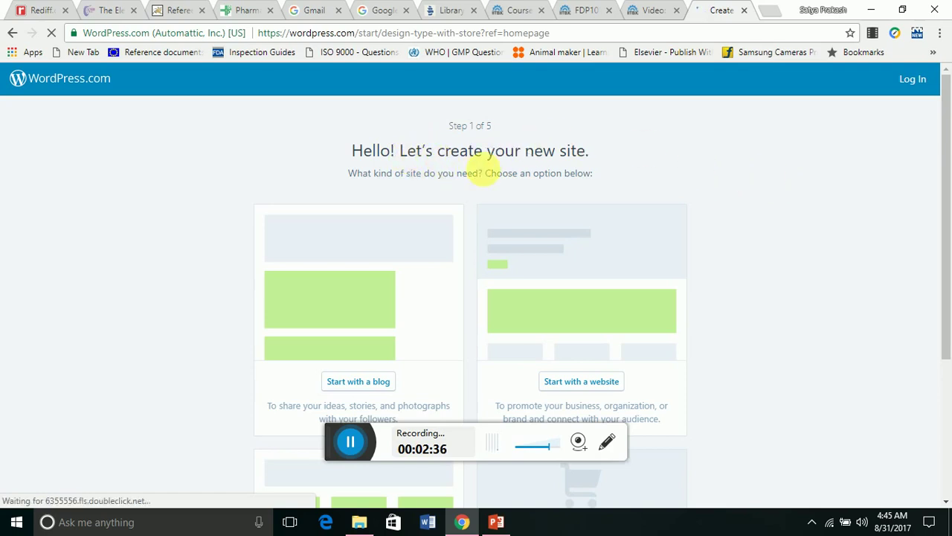
scroll(706, 189, down, 2)
scroll(700, 210, down, 1)
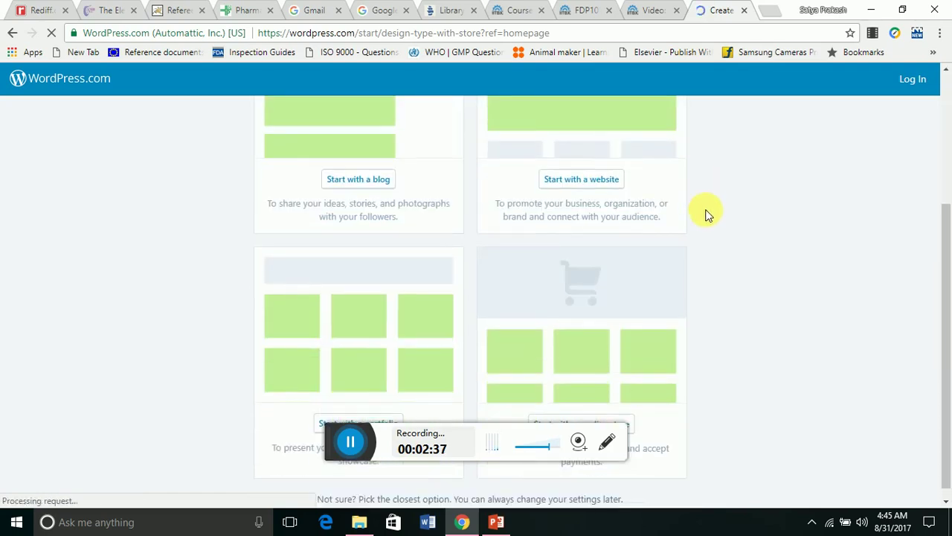
scroll(707, 212, up, 3)
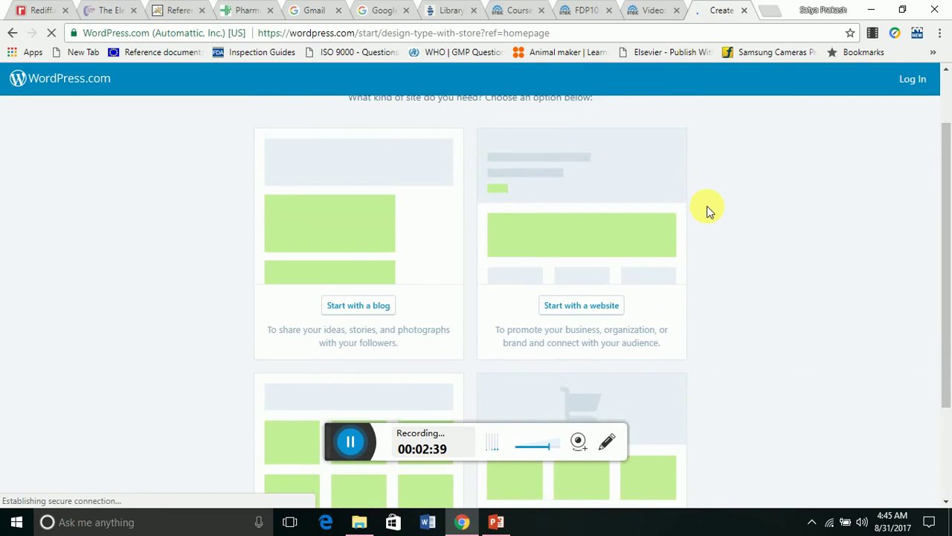
click(590, 384)
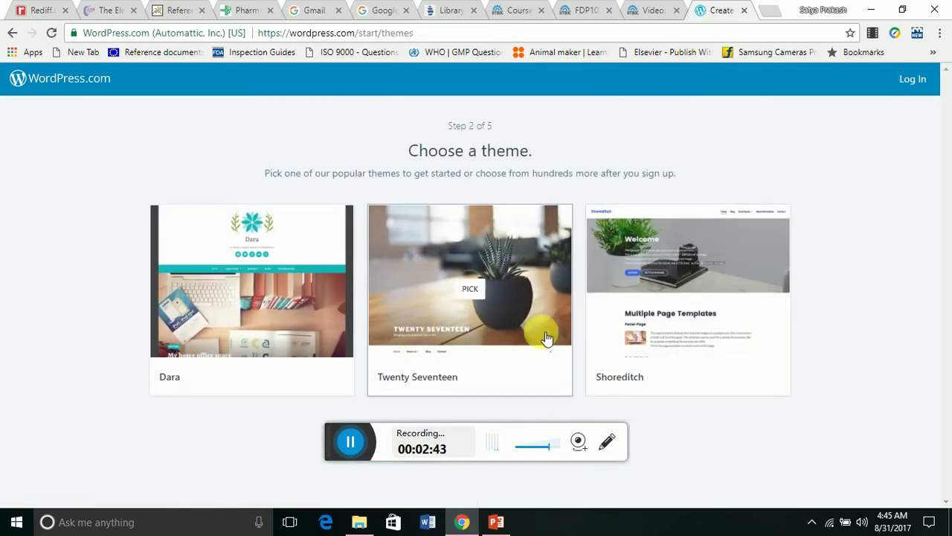
Step: Pick the Dara theme and claim the free drsatyap.wordpress.com site address
mouse_move(251, 290)
click(262, 295)
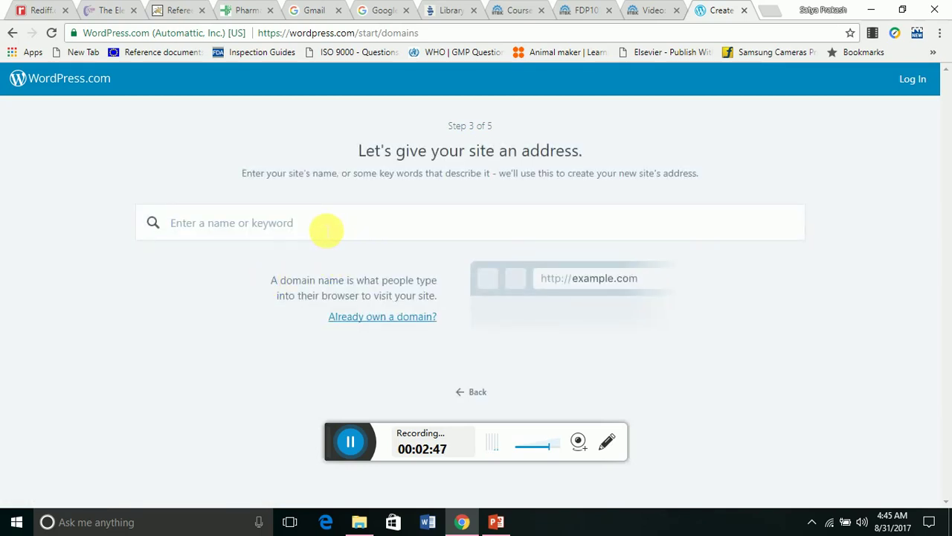
text(drsatyap)
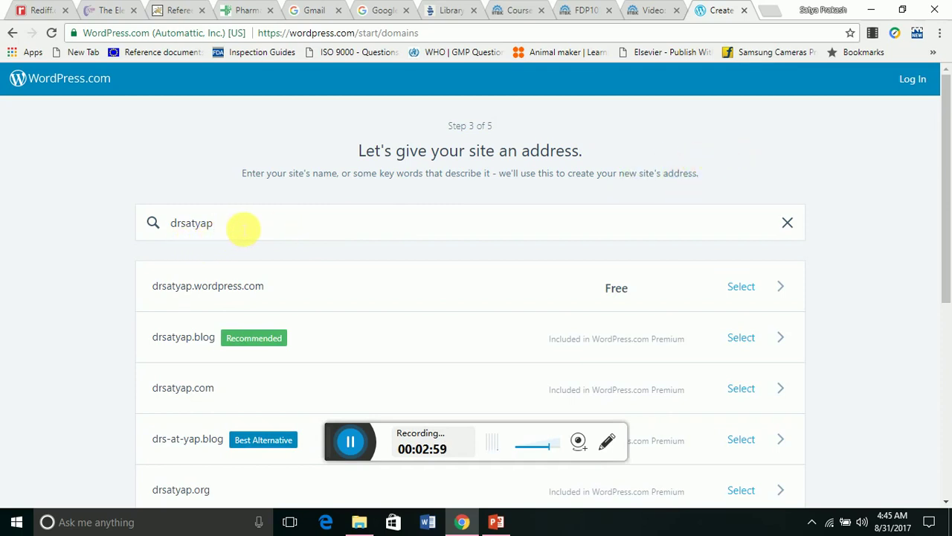
text(singh)
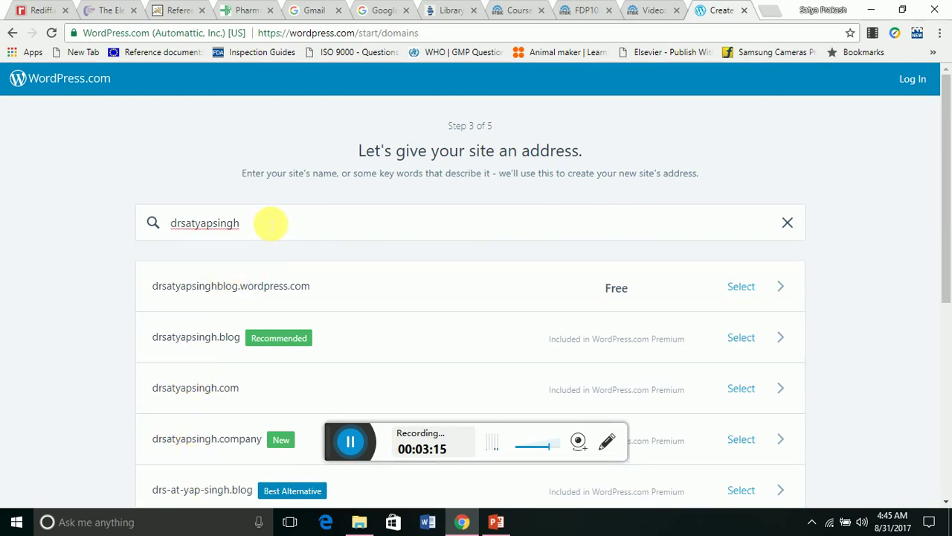
key(BackSpace)
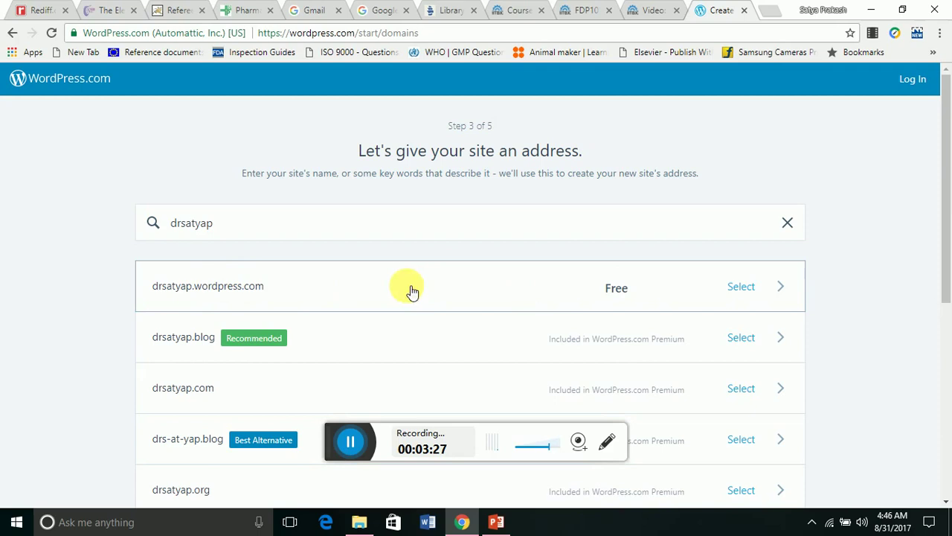
click(754, 289)
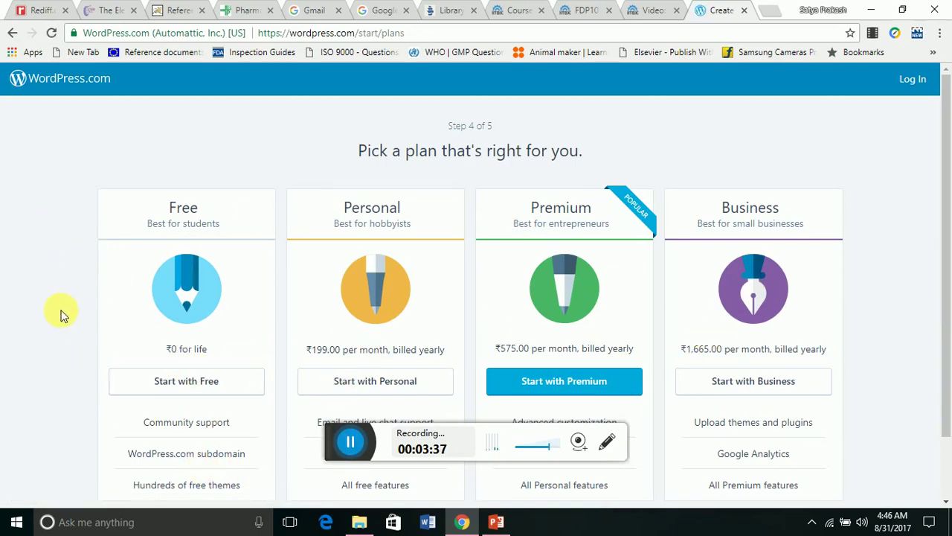
Step: Choose the free plan and sign in with the existing WordPress.com account
scroll(59, 317, down, 1)
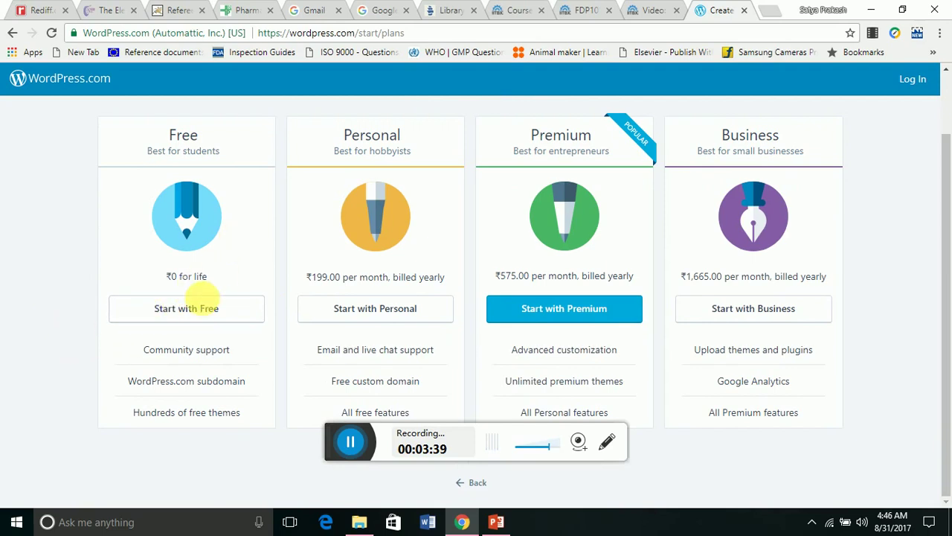
scroll(197, 317, up, 1)
click(204, 379)
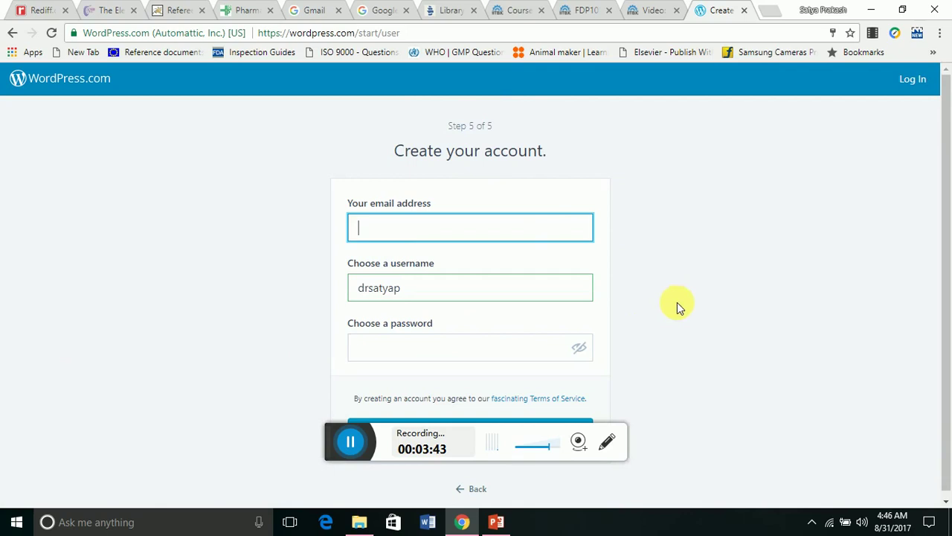
click(915, 80)
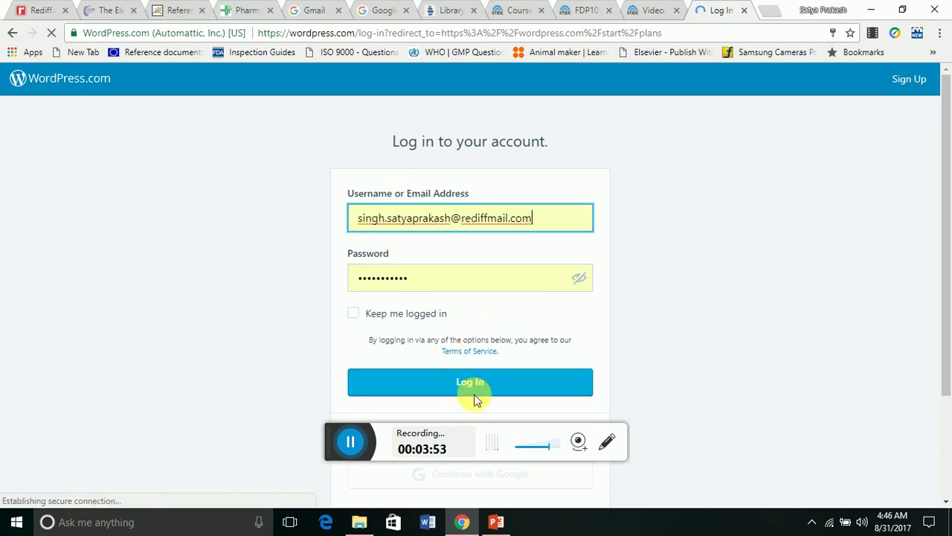
click(476, 384)
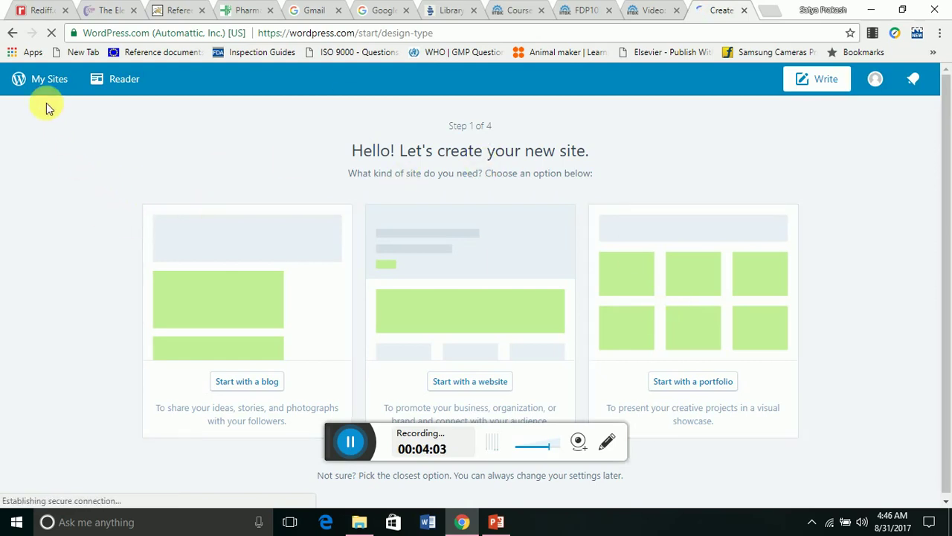
Step: Switch to the drsatyapsingh.wordpress.com site and launch its theme Customizer
click(45, 80)
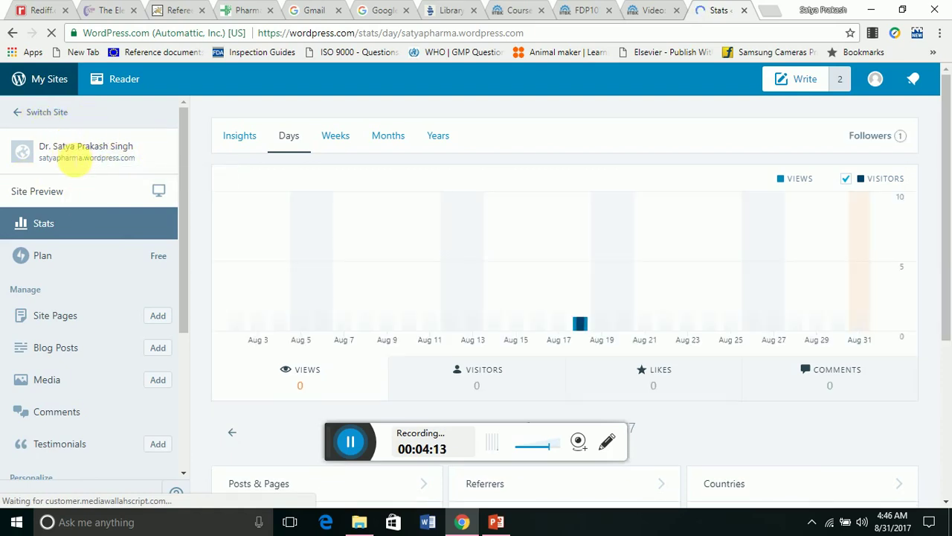
click(54, 113)
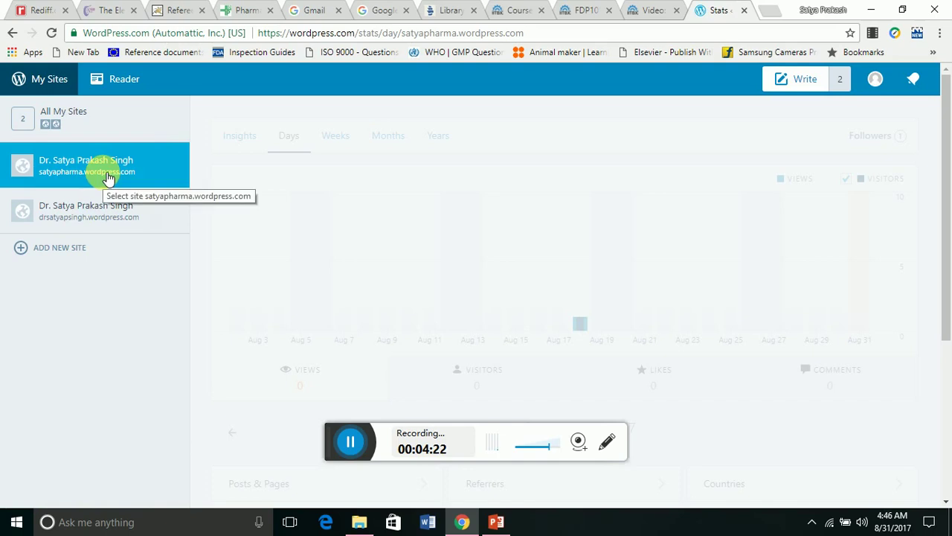
click(87, 216)
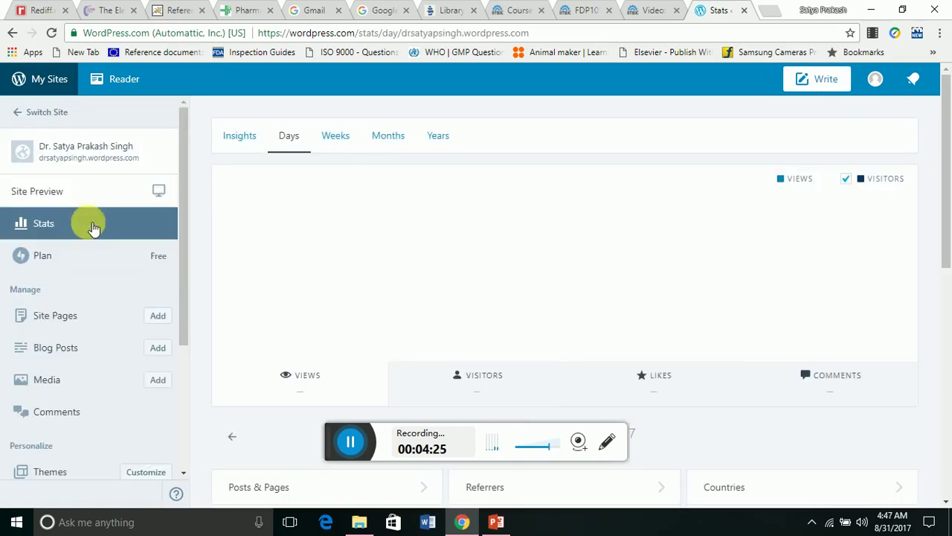
click(182, 254)
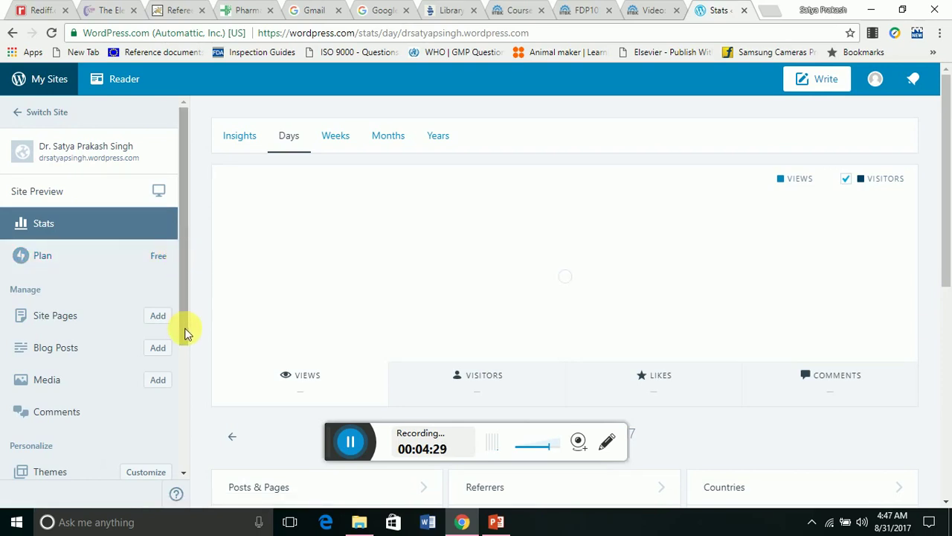
scroll(186, 260, down, 2)
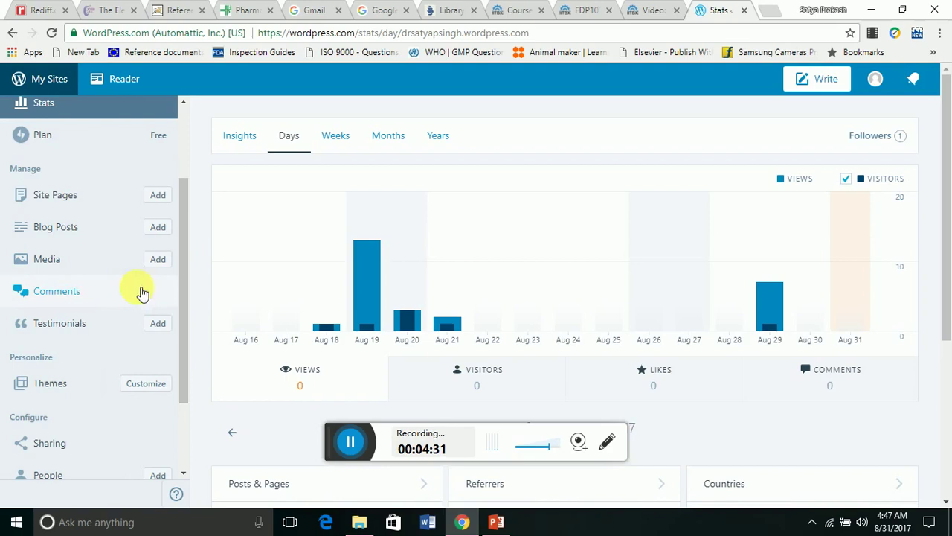
click(146, 387)
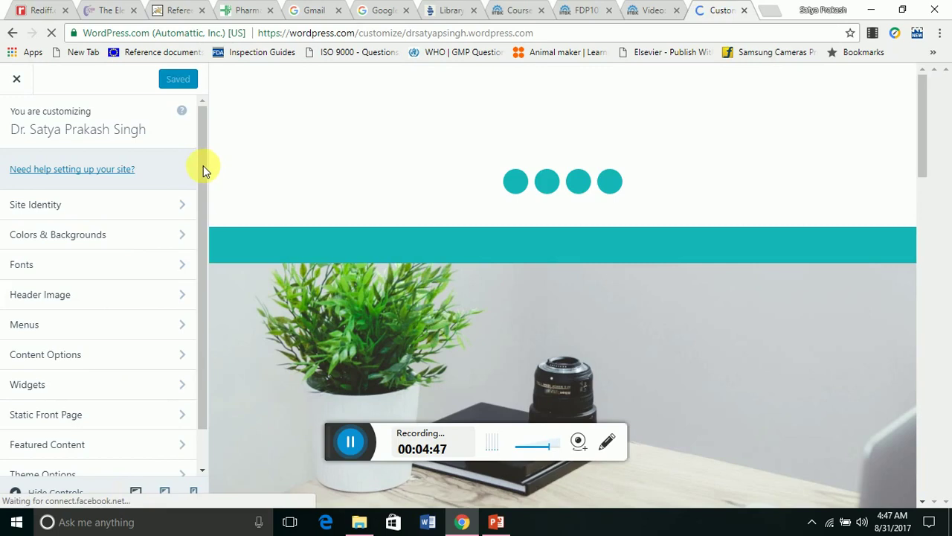
Step: Retype the last letter of the 'Dr. Satya Prakash Singh' site title and Save & Publish
click(36, 208)
click(143, 276)
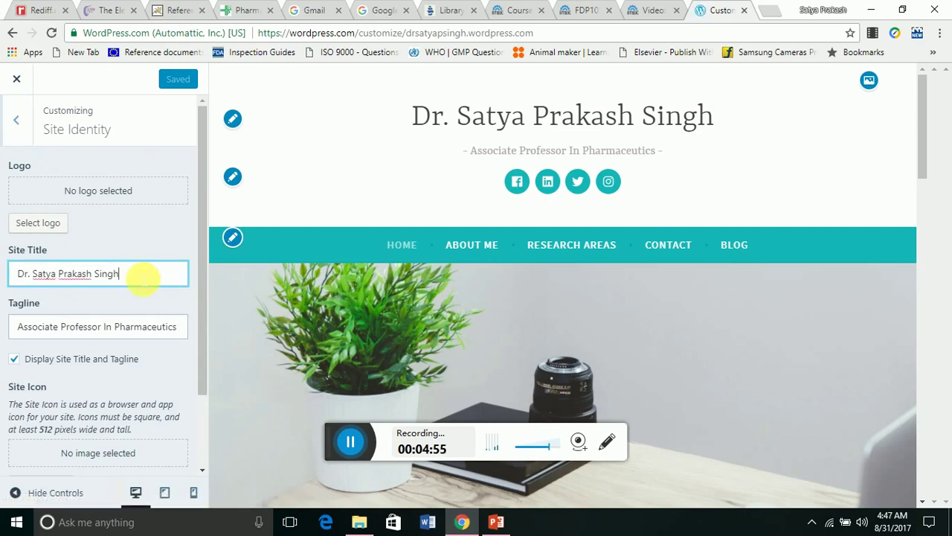
key(BackSpace)
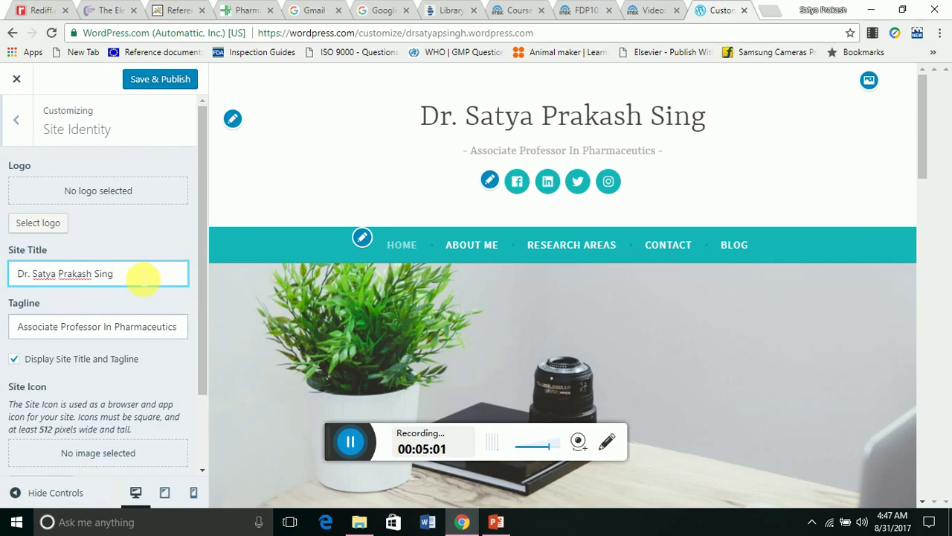
text(h)
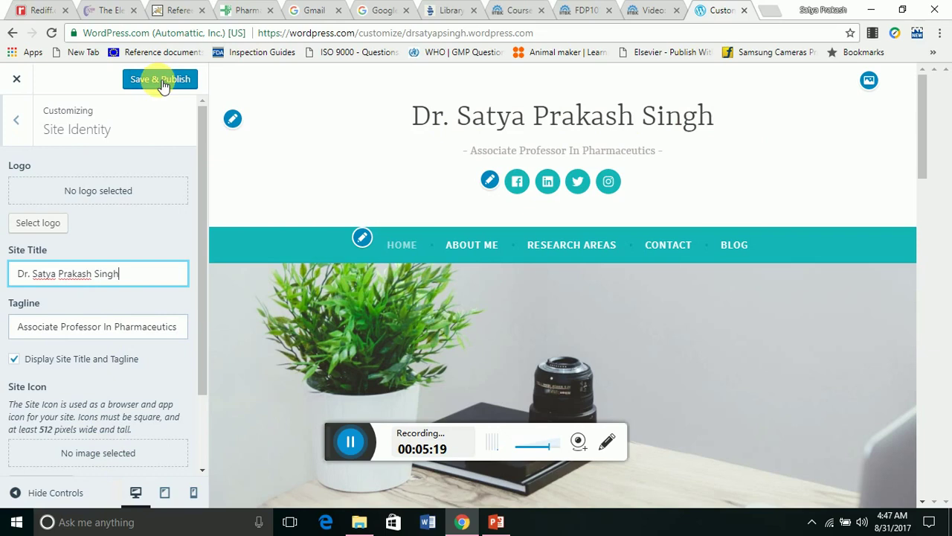
click(160, 79)
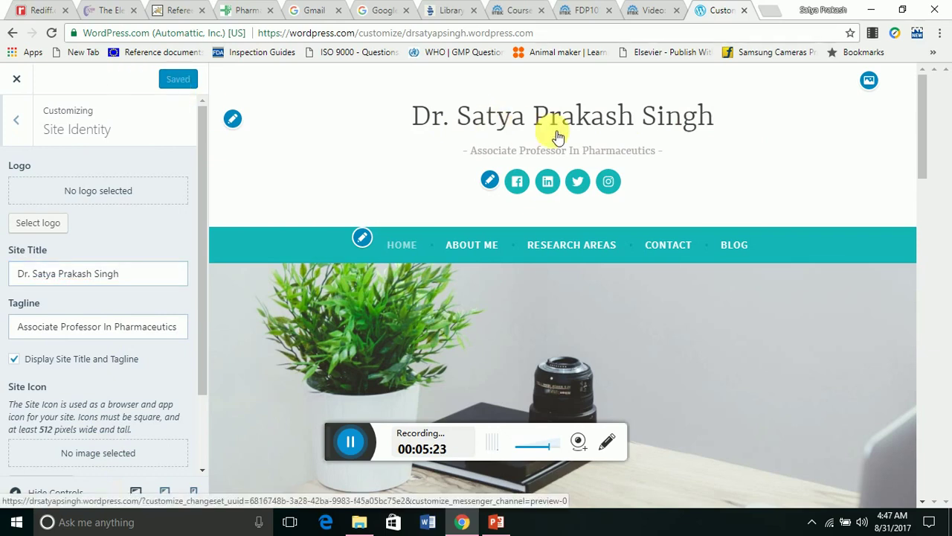
Step: Review the Primary menu's Home, About me, Research Areas, Contact and Blog items unchanged
click(22, 119)
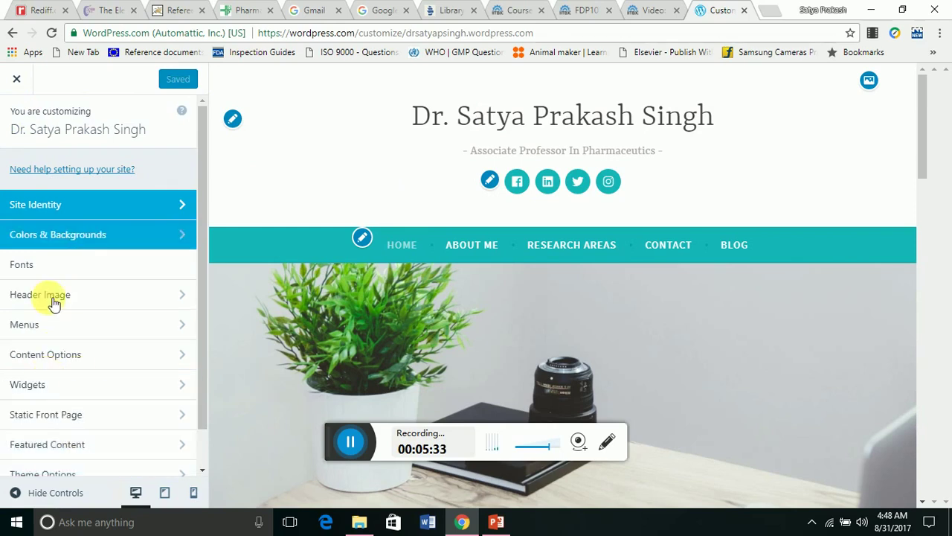
click(61, 328)
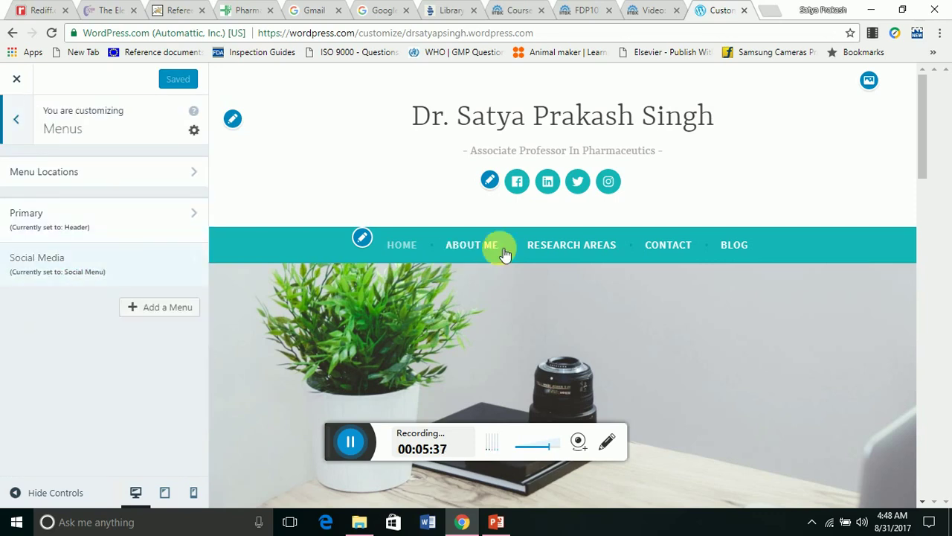
click(47, 216)
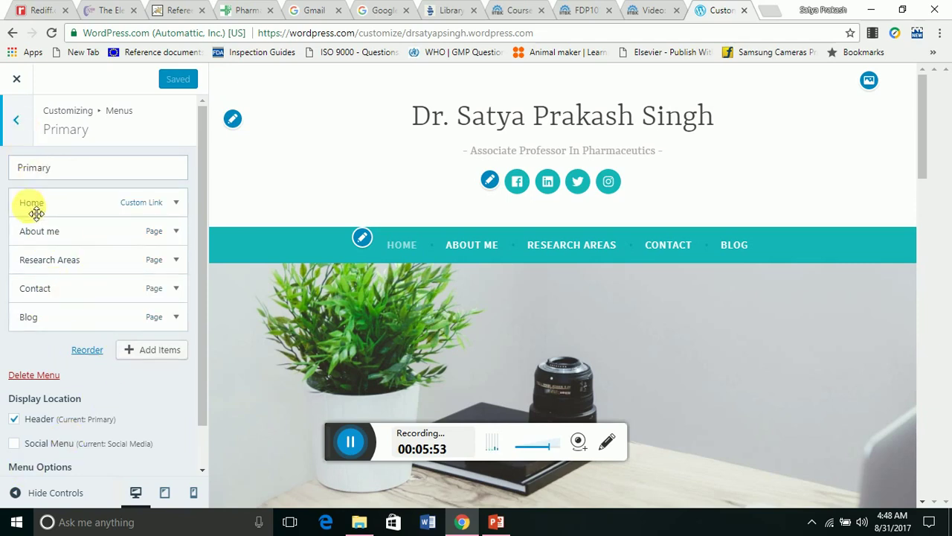
click(20, 123)
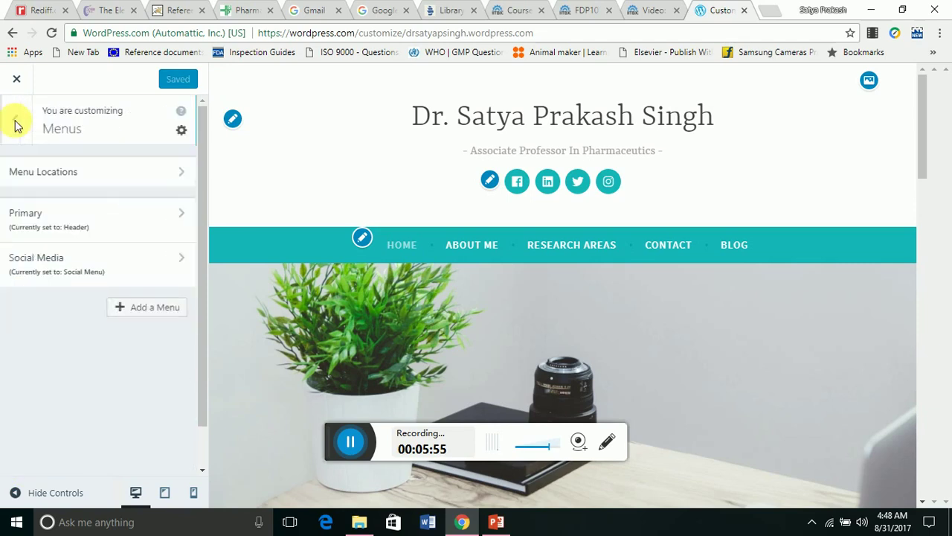
click(20, 117)
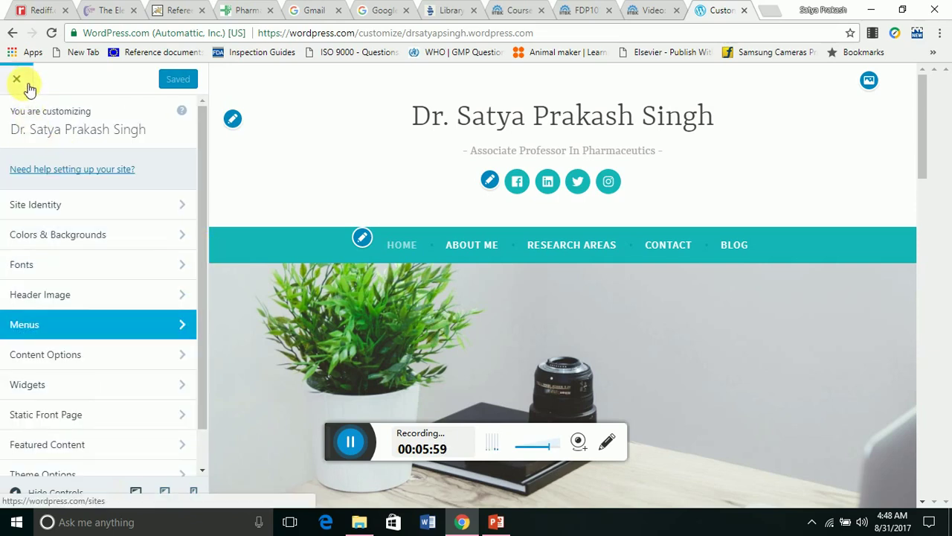
Step: Leave the Customizer, view the Site Pages list and add a new blank page
click(18, 78)
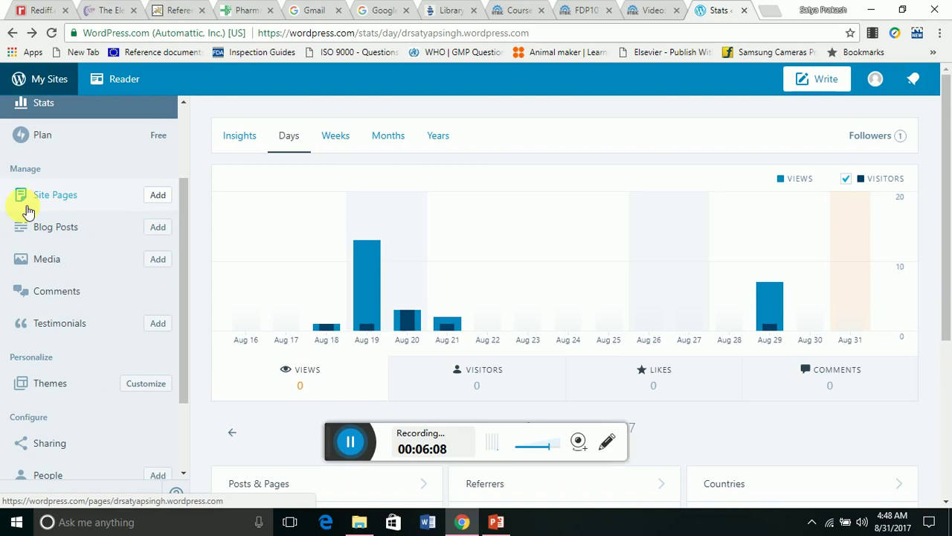
click(54, 197)
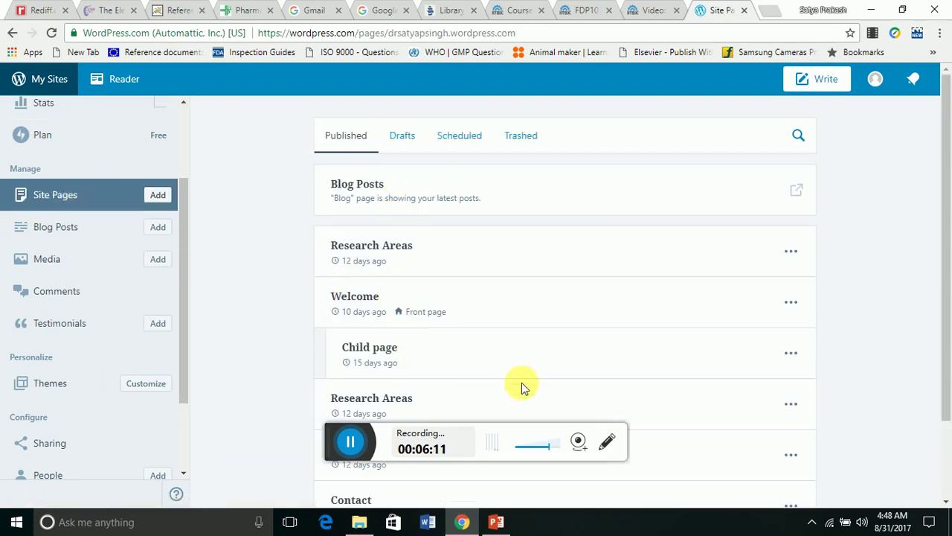
mouse_move(946, 211)
mouse_down()
mouse_move(945, 346)
mouse_move(945, 259)
mouse_up()
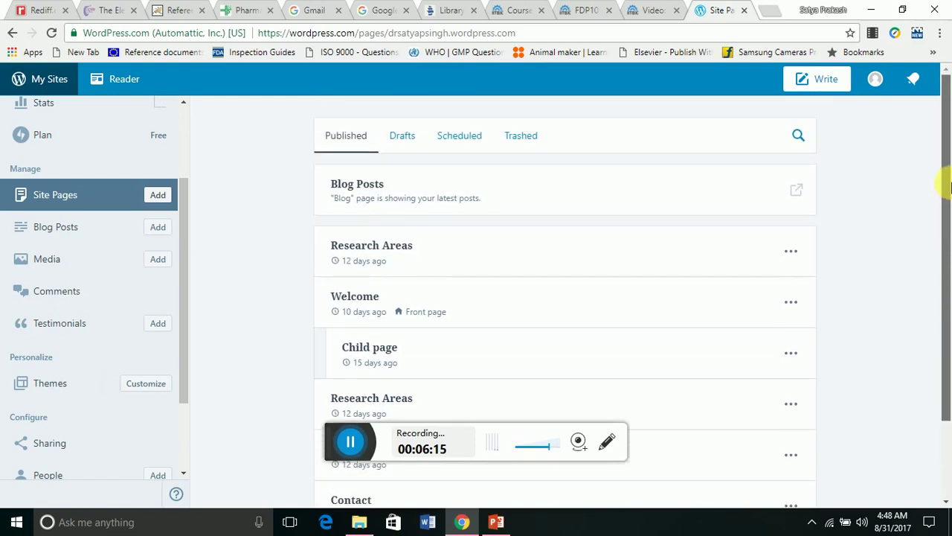
click(156, 198)
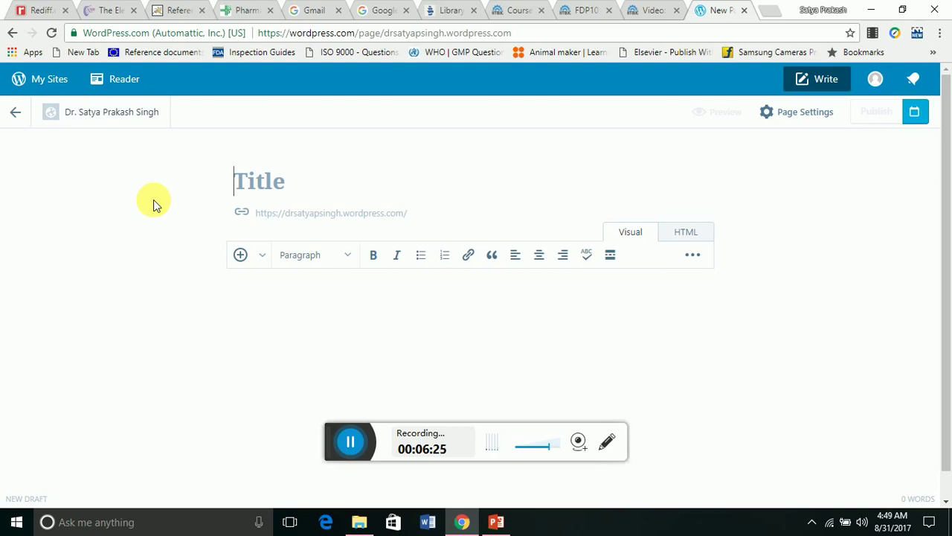
Step: Title the new page 'biology'
text(bio)
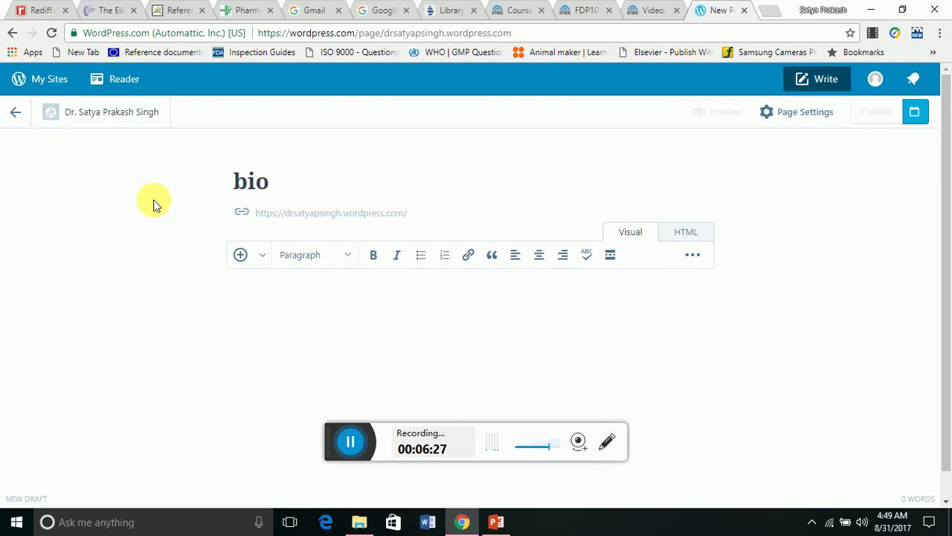
click(322, 328)
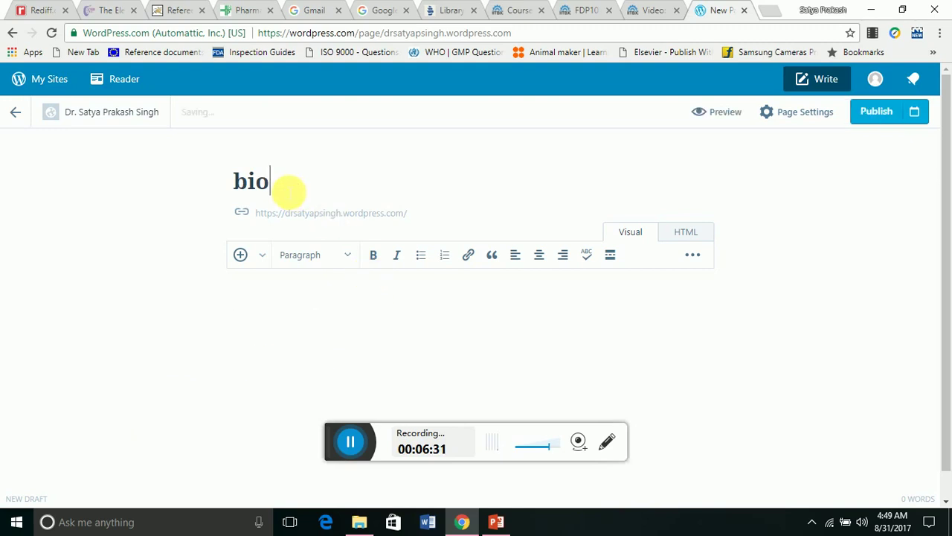
text(logy)
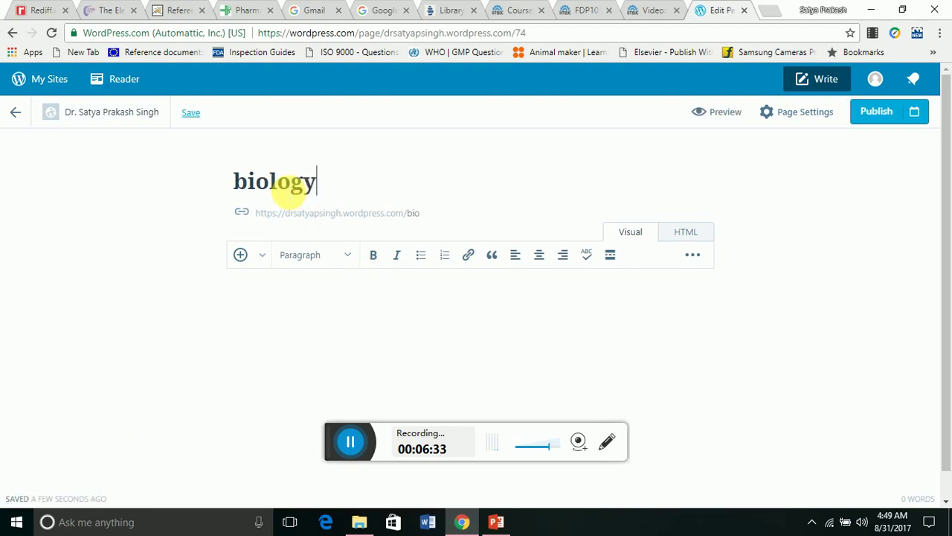
Step: Write the body text 'it is a branch of science which deals with study of human and plants.'
click(271, 292)
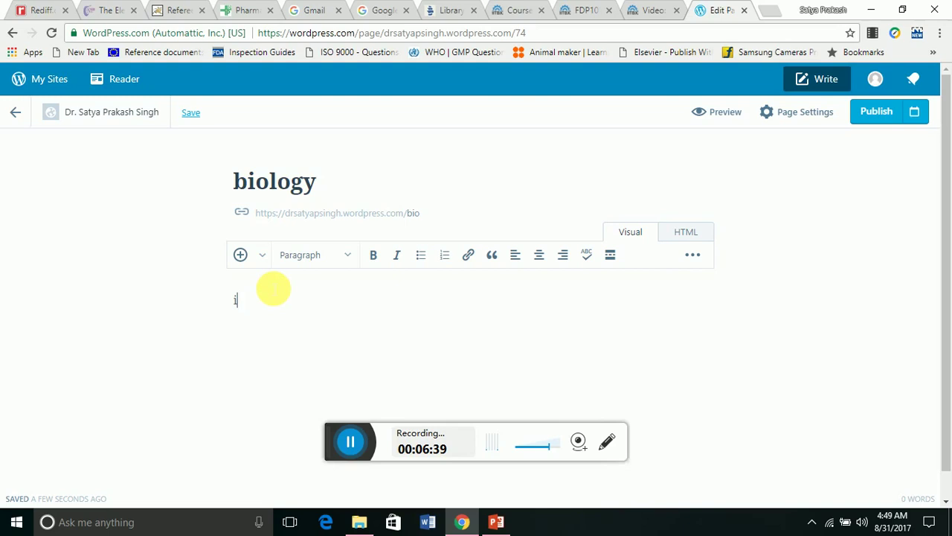
text(t is )
text(a b)
text(ranc)
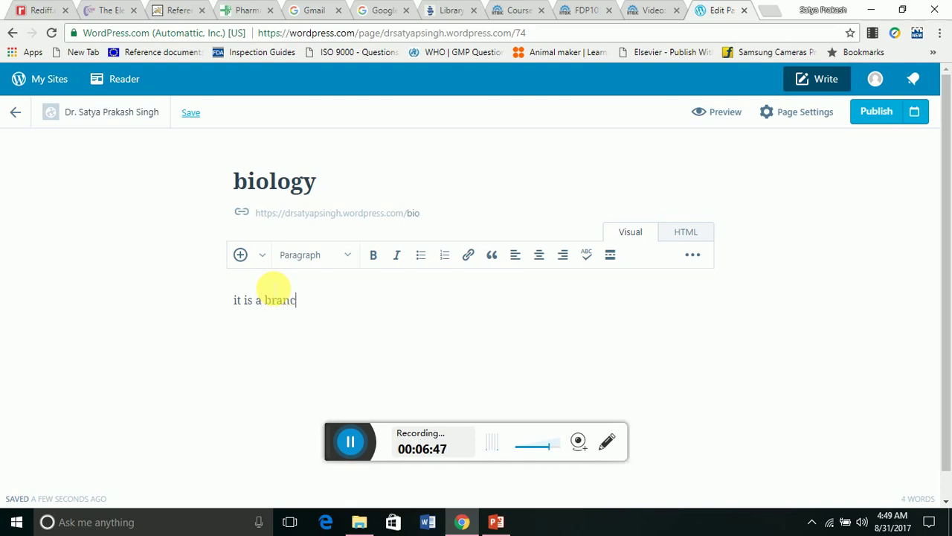
text(h w)
key(BackSpace)
text(of s)
text(cien)
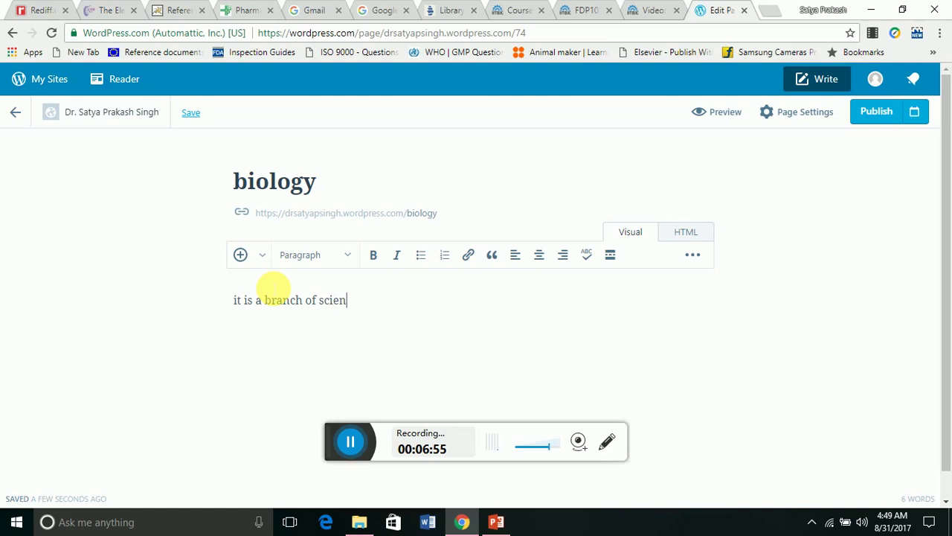
text(ce )
text(whic)
text(h)
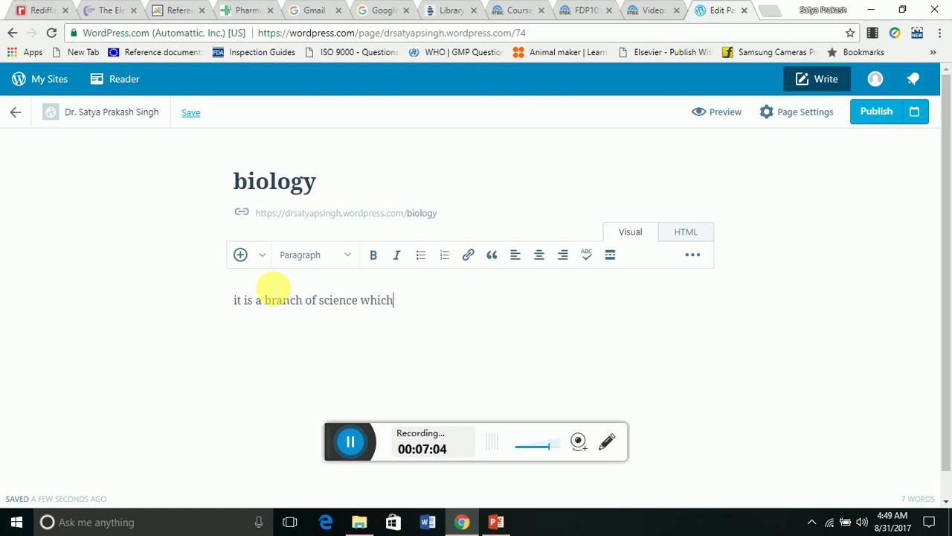
text( deal)
text(s wi)
text(th)
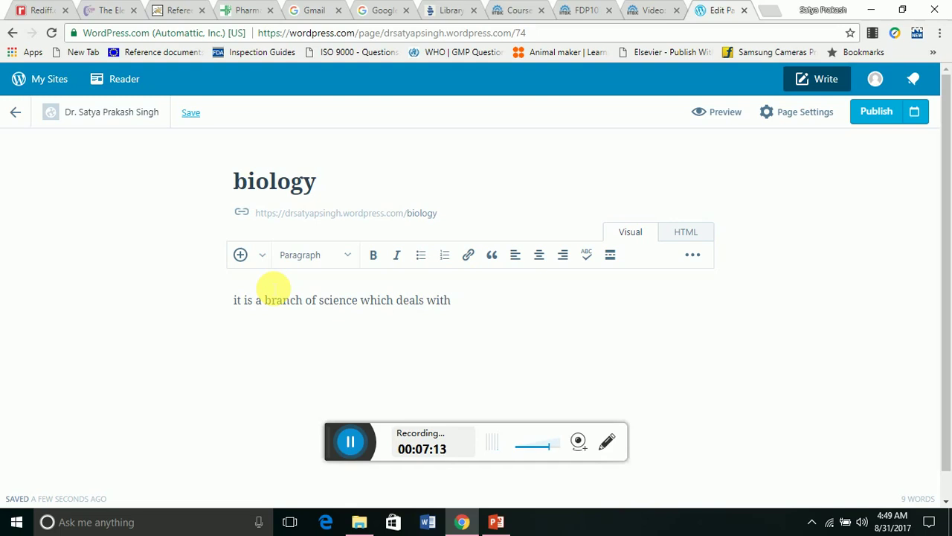
text( study )
text(of )
text(hum)
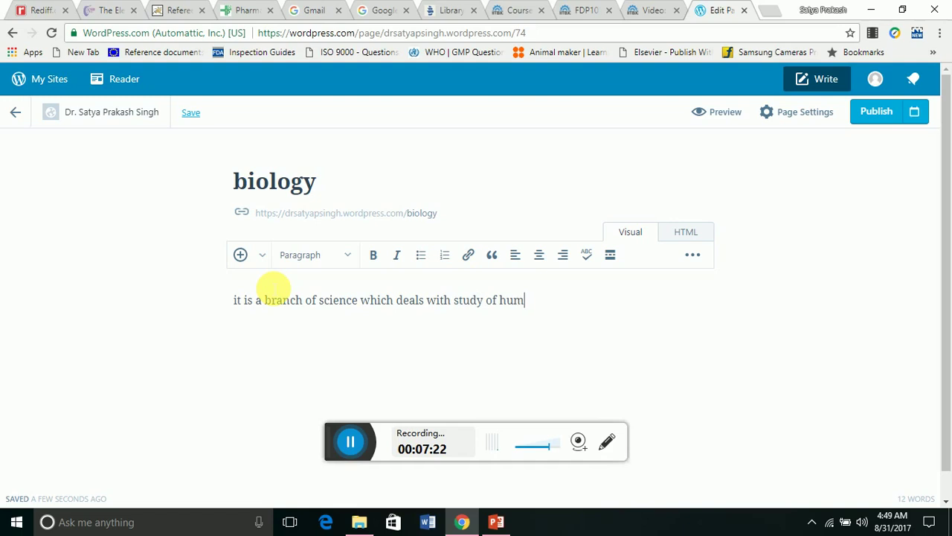
text(a)
text(n)
text( and )
text(pla)
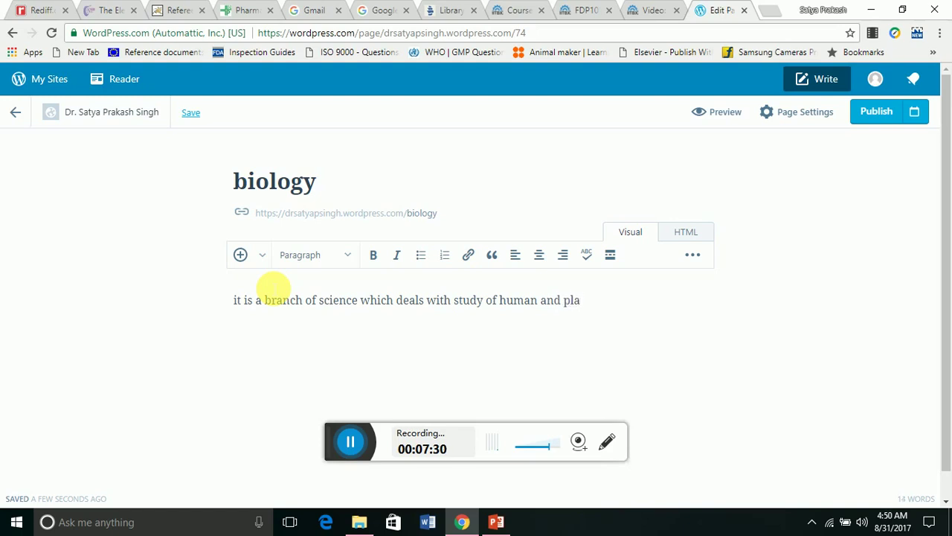
text(nts)
text(.)
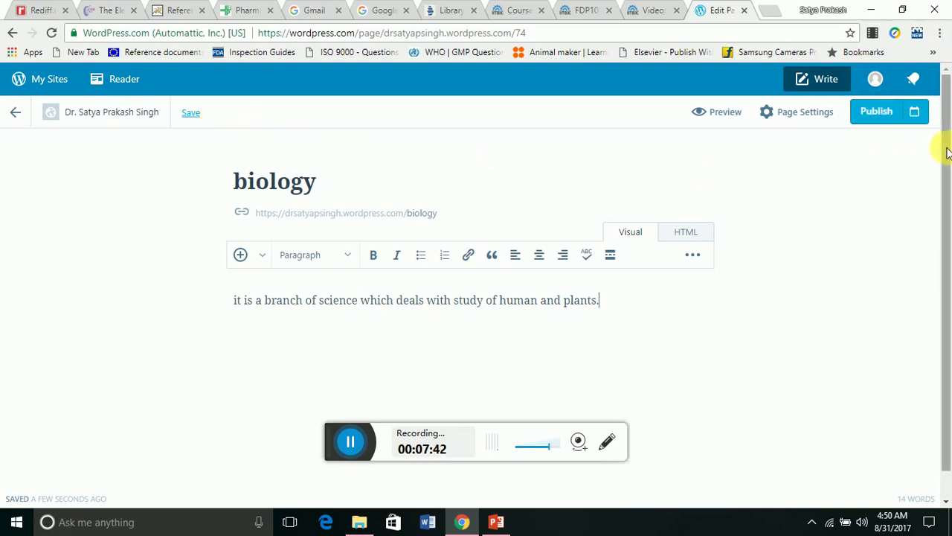
Step: Leave the page editor and check that 'biology' is listed among the draft pages
click(15, 113)
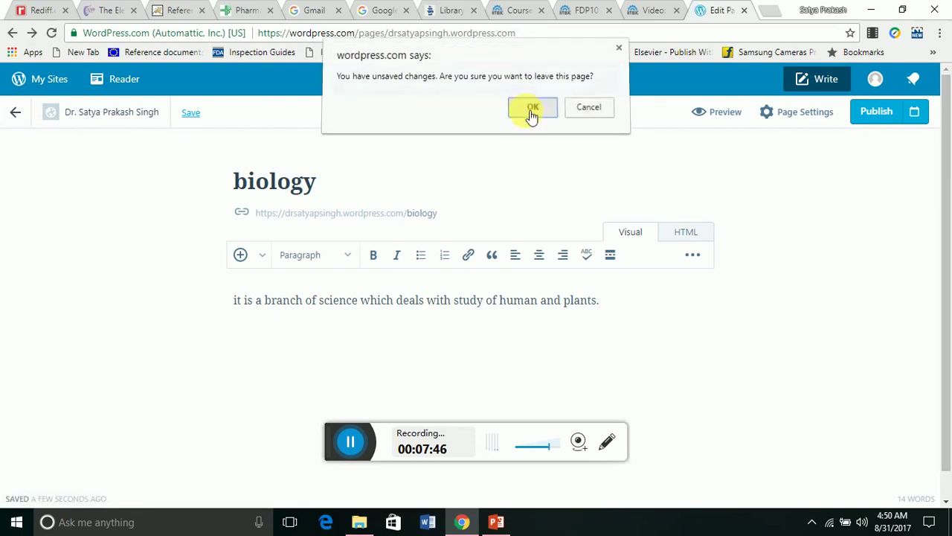
click(529, 115)
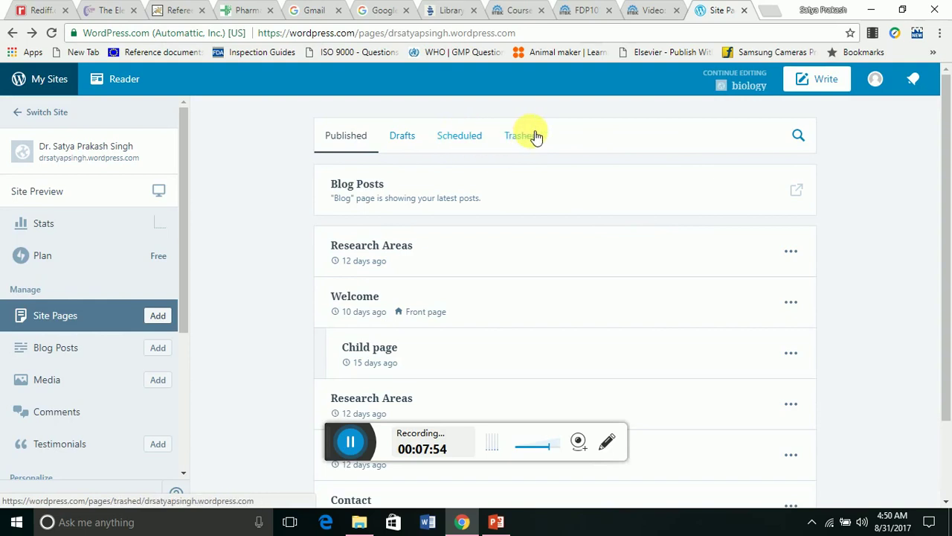
click(402, 137)
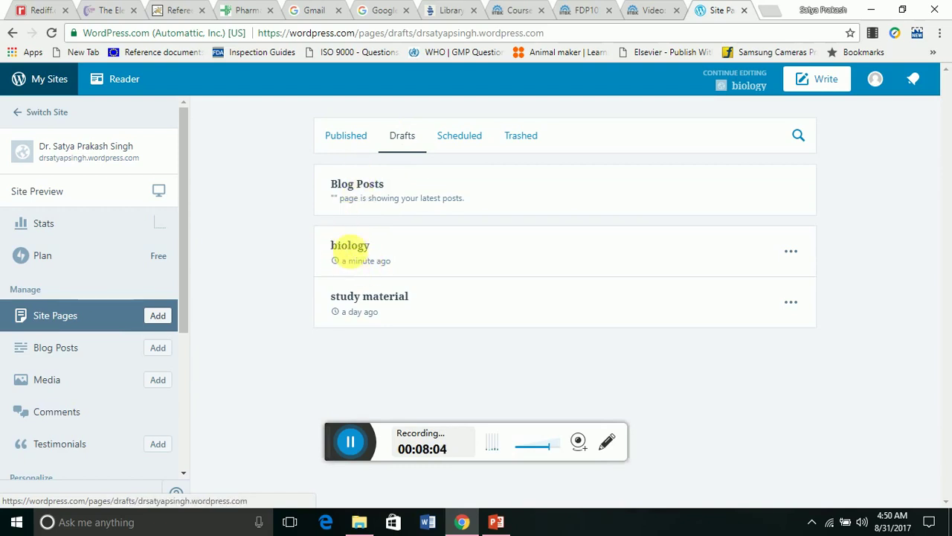
Step: Browse the Scheduled, Trashed and Drafts page lists, ending on the Published pages
click(461, 138)
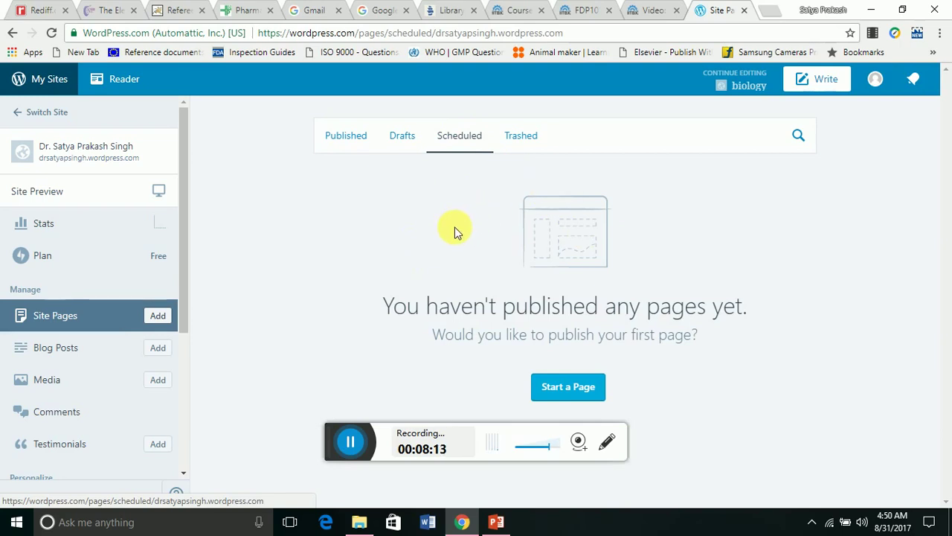
click(537, 136)
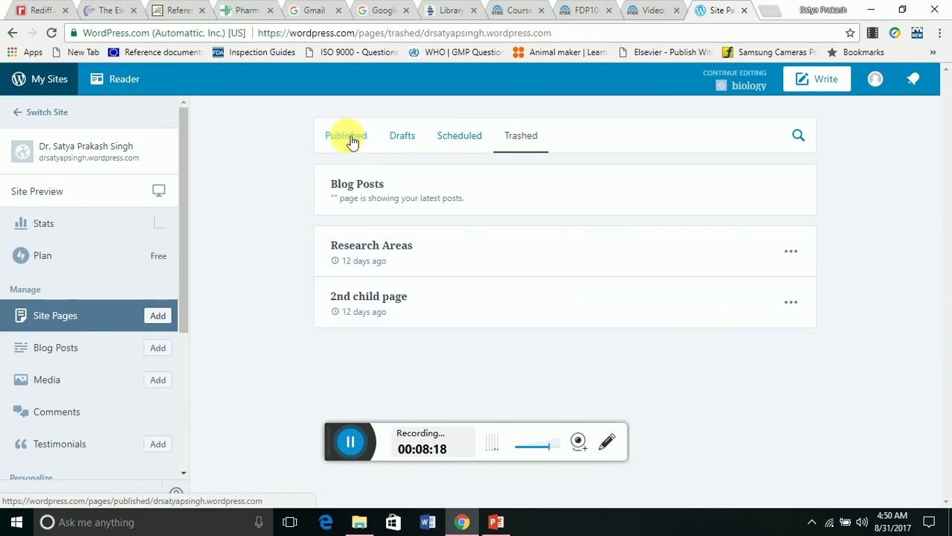
click(404, 141)
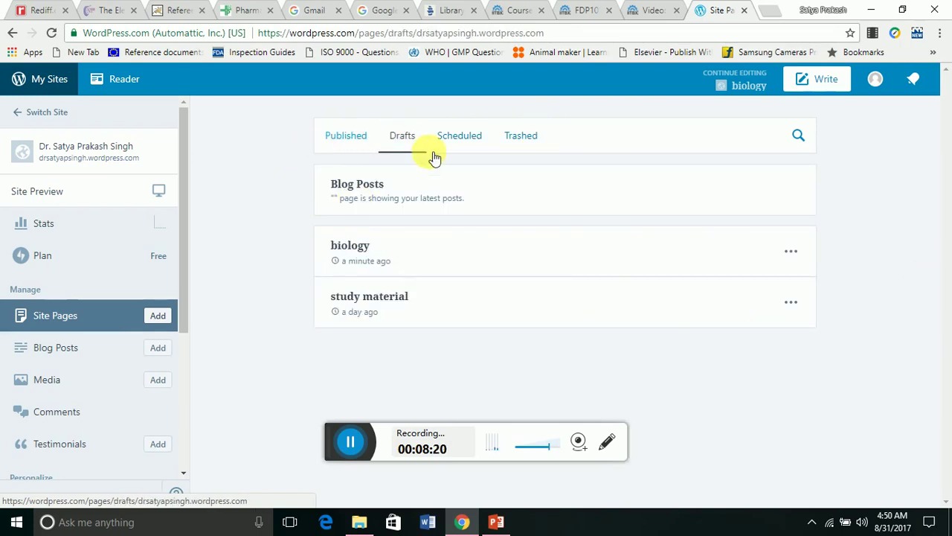
click(345, 135)
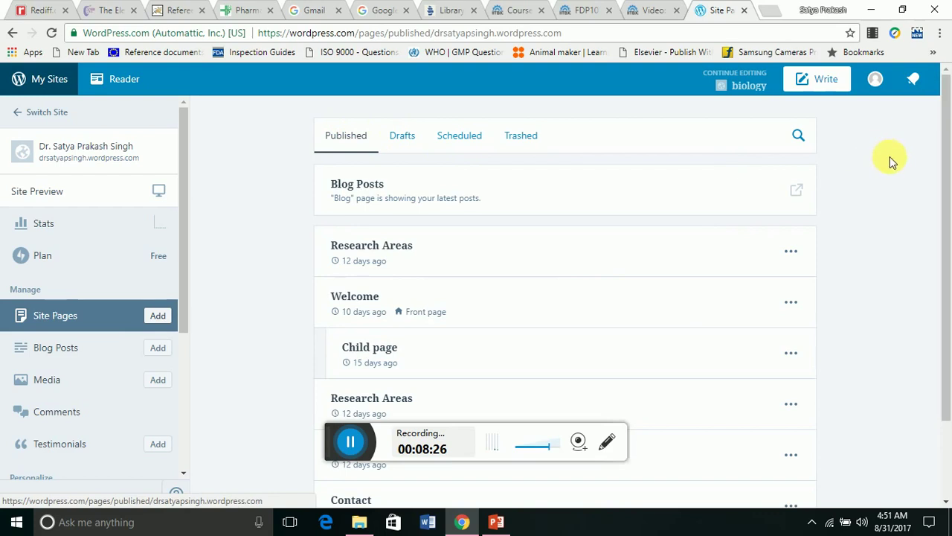
click(899, 91)
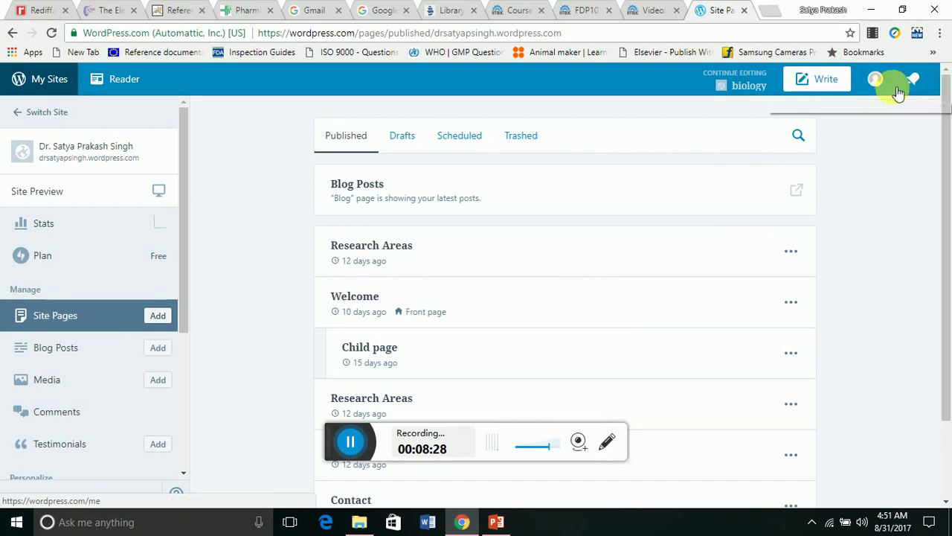